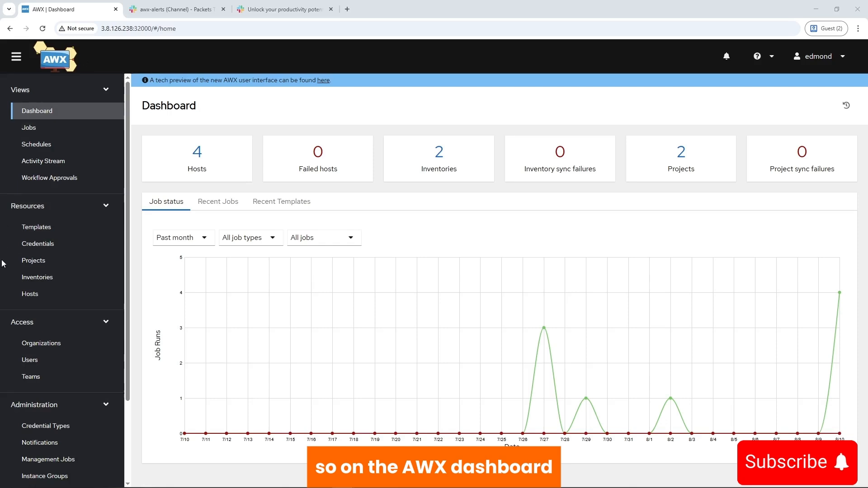
- Start a new AWX notification template and set its type to Slack
scroll(26, 305, "down", 2)
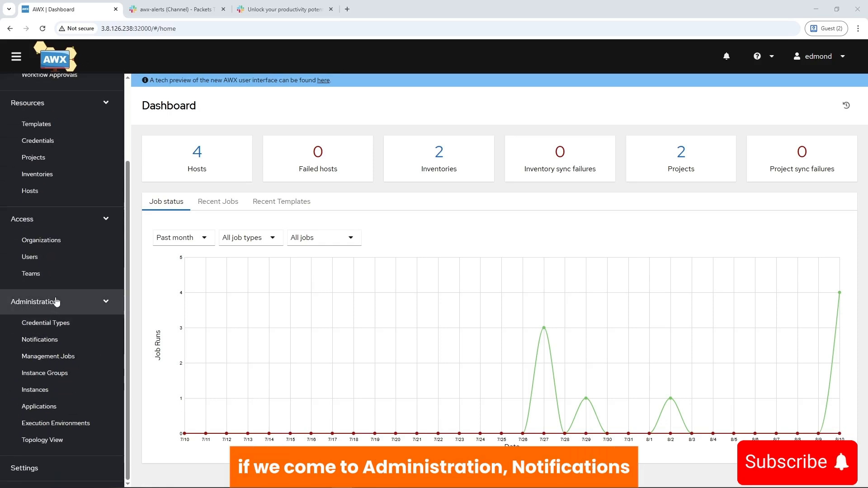
left_click(38, 343)
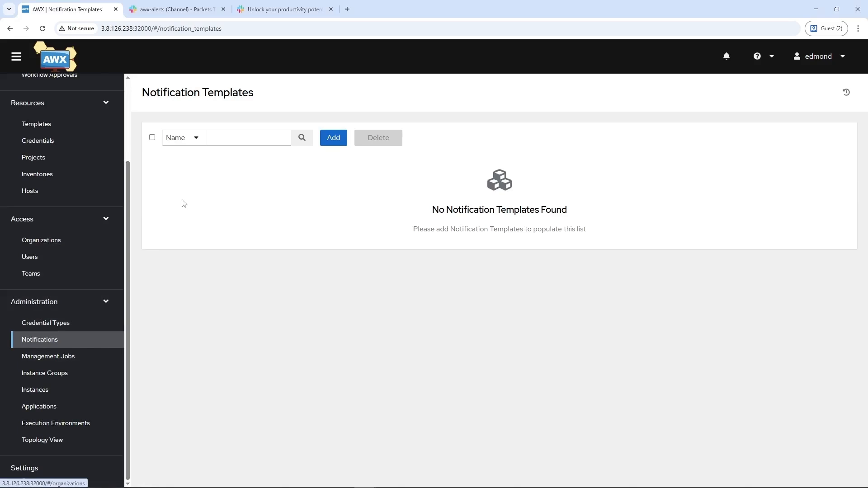
left_click(333, 138)
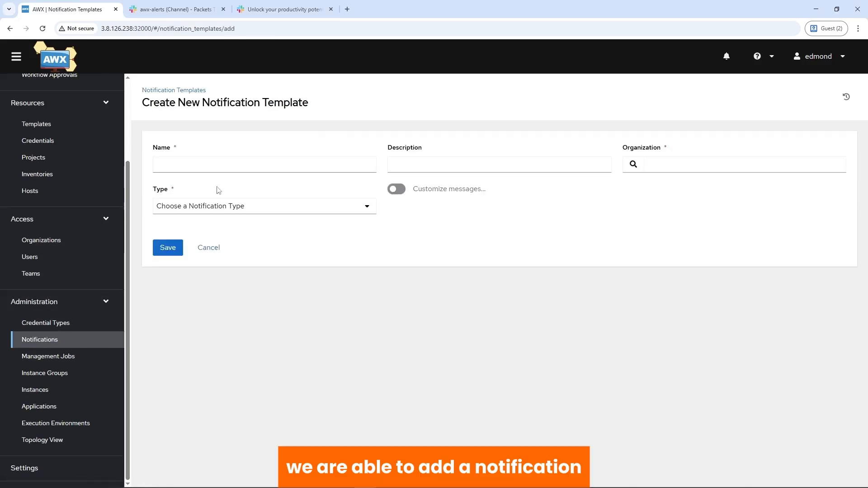
left_click(233, 208)
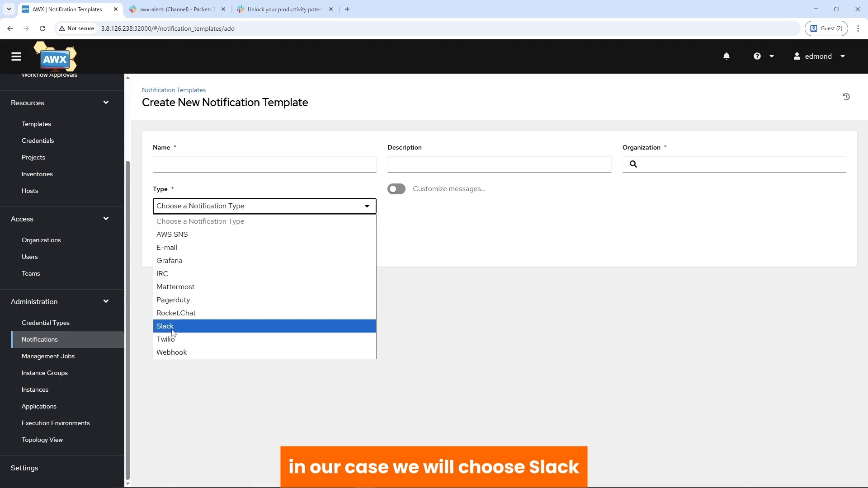
left_click(187, 235)
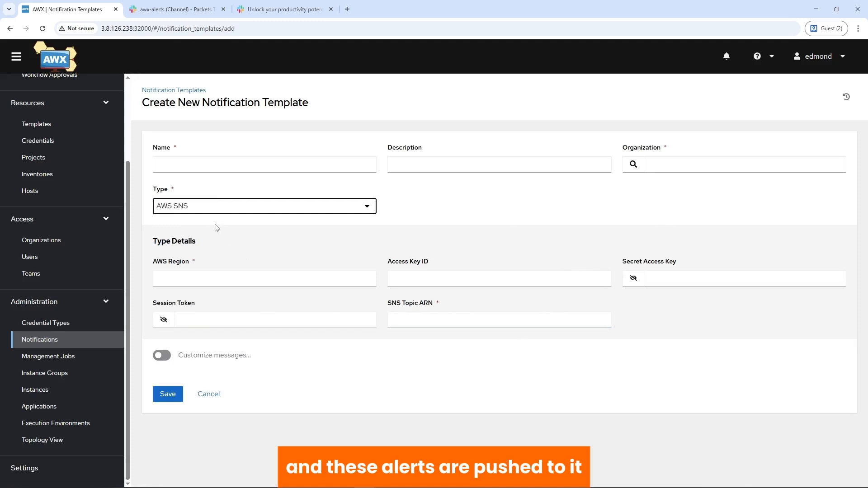
left_click(208, 208)
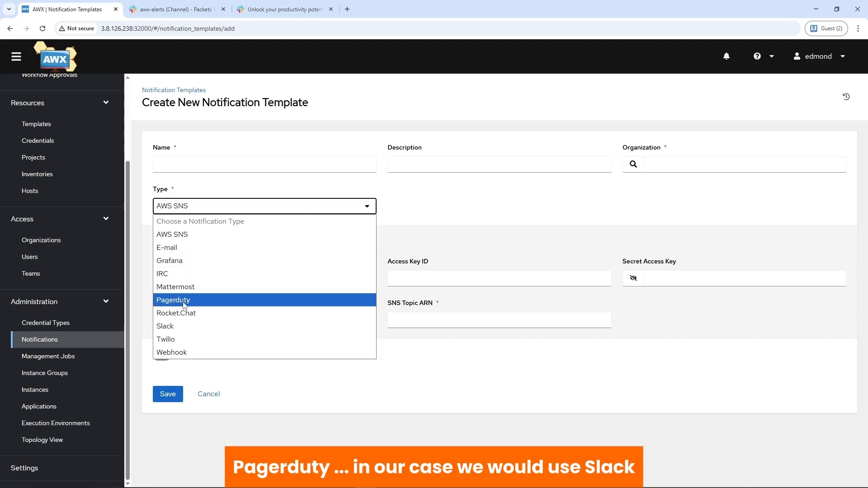
left_click(180, 330)
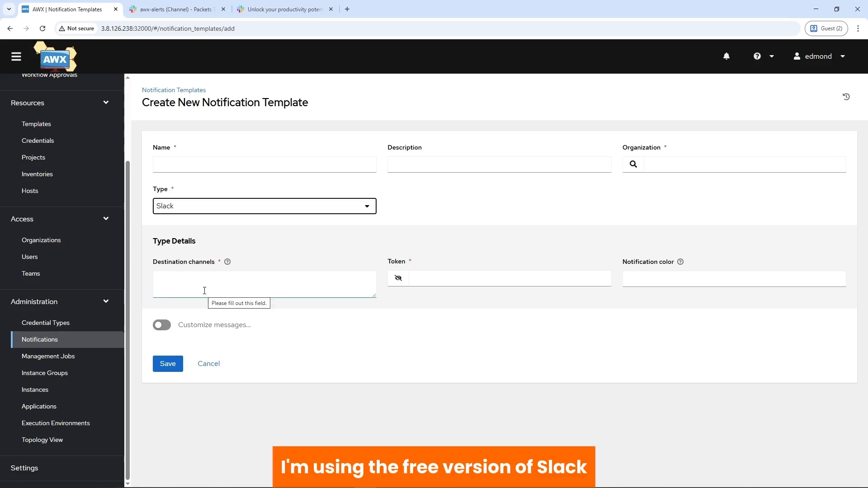
- Switch to the Slack API site and go to the apps page at api.slack.com/apps
left_click(172, 9)
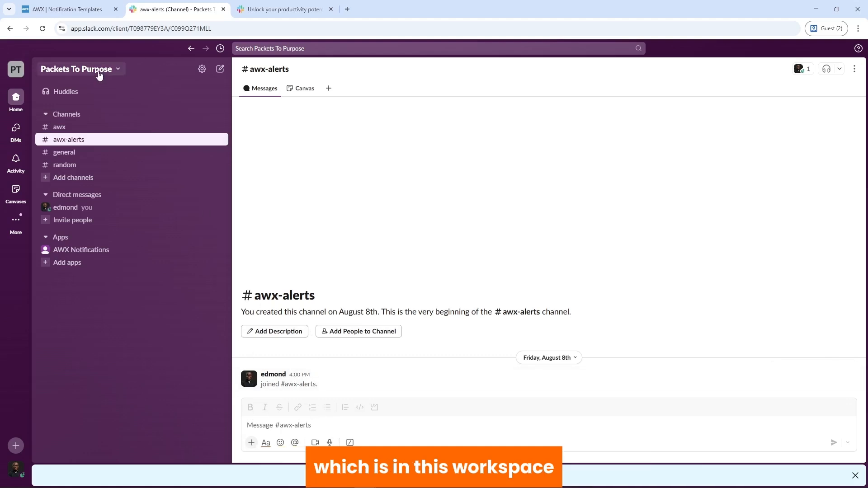
left_click(273, 14)
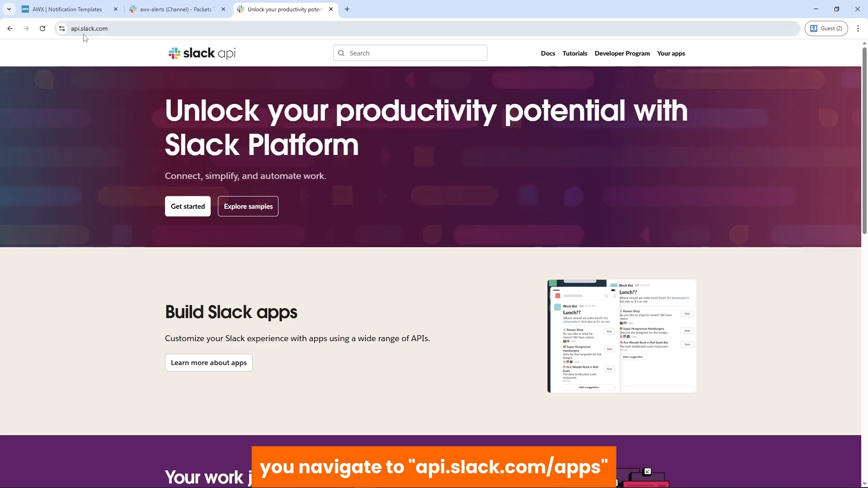
left_click(129, 29)
left_click(138, 29)
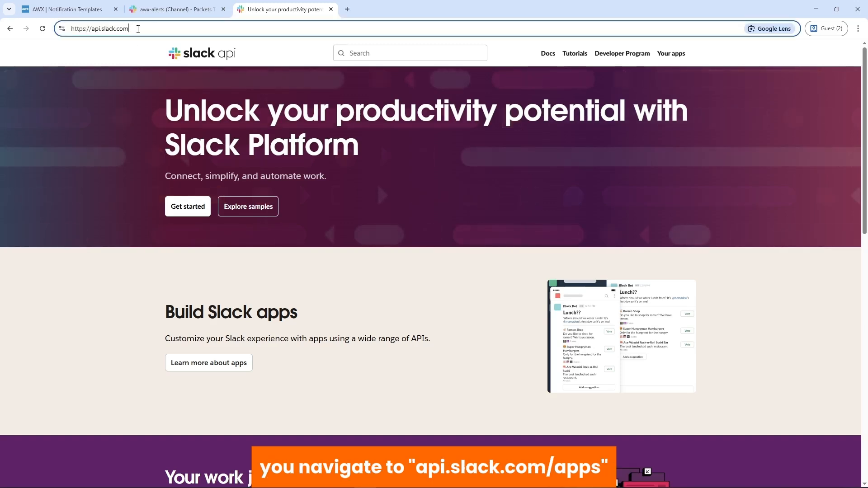
type("apps")
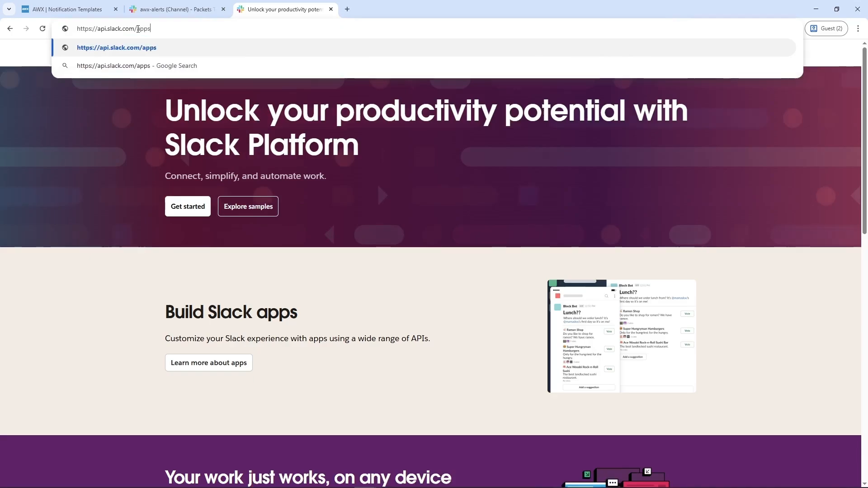
key("Return")
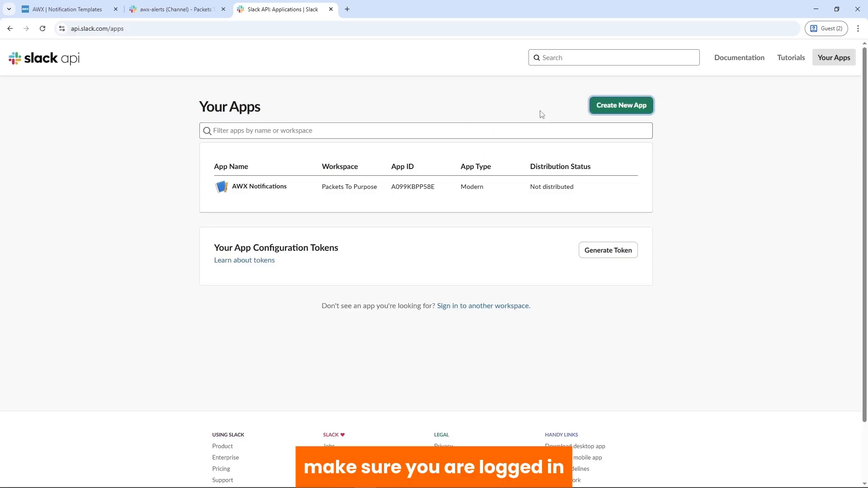
- Create a new Slack app from scratch named "AWX Alerts" in the Packets To Purpose workspace
left_click(614, 107)
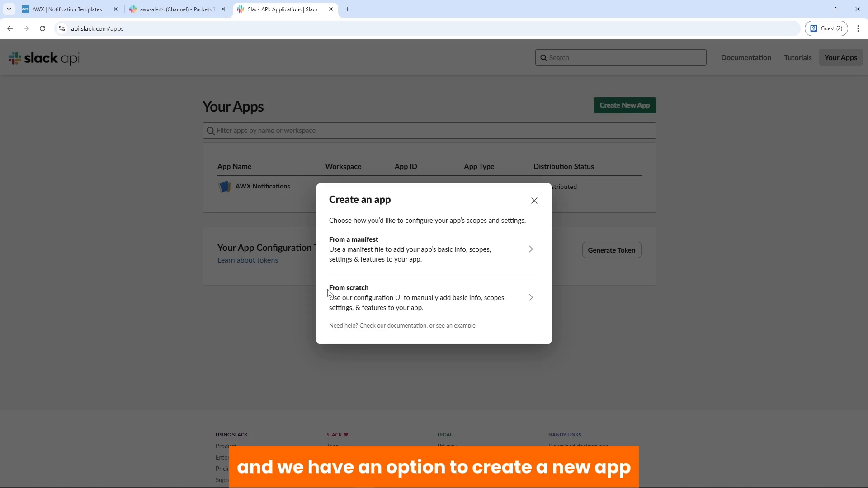
left_click(379, 297)
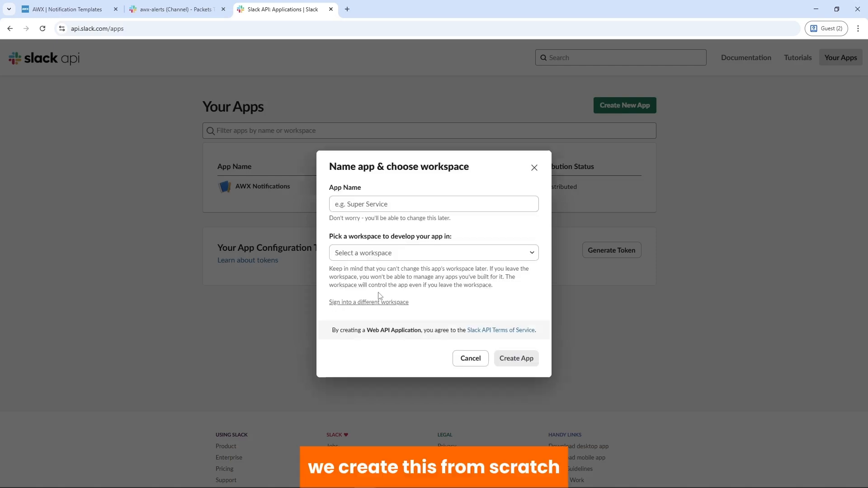
left_click(354, 204)
type("AW")
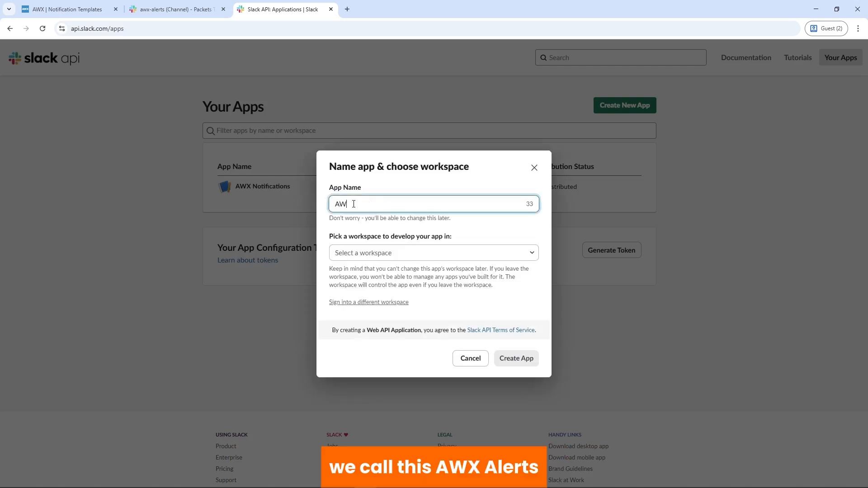
type("X Alerts")
left_click(373, 256)
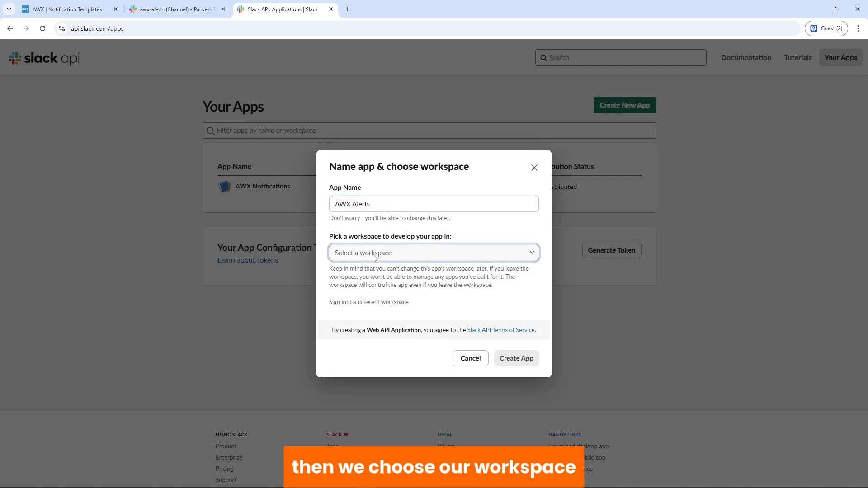
left_click(373, 271)
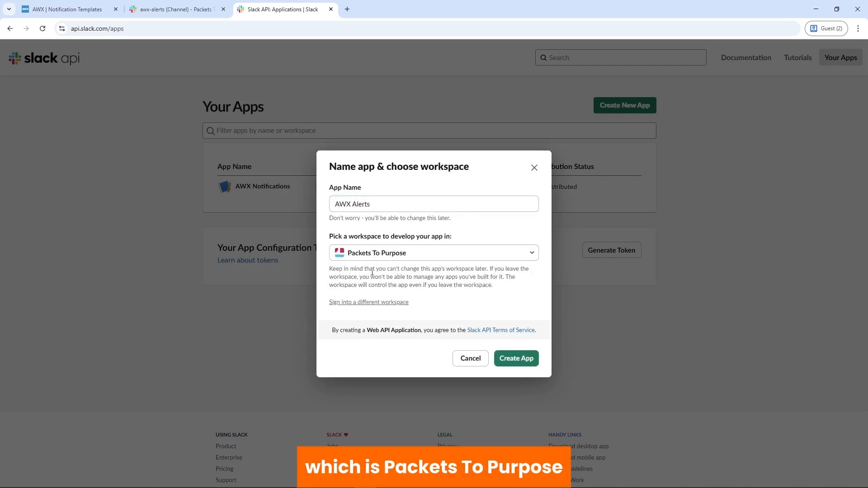
left_click(514, 358)
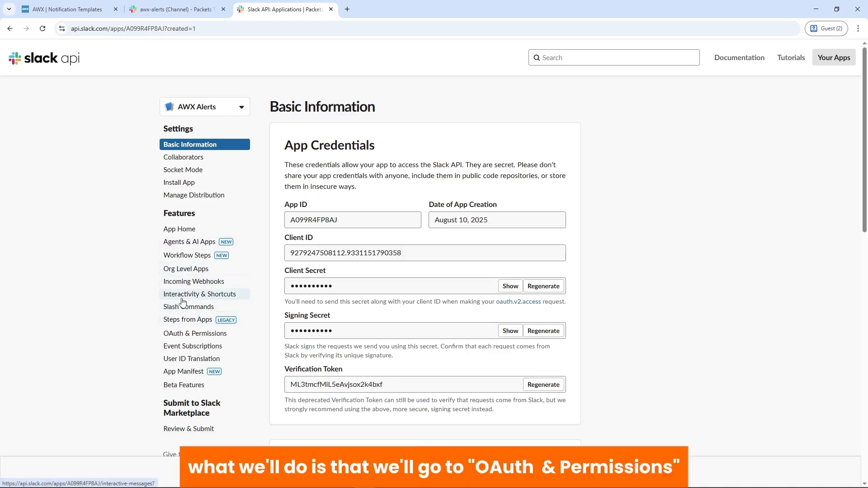
- In the app's OAuth & Permissions settings, add the chat:write scope to the Bot Token Scopes
scroll(182, 302, "down", 1)
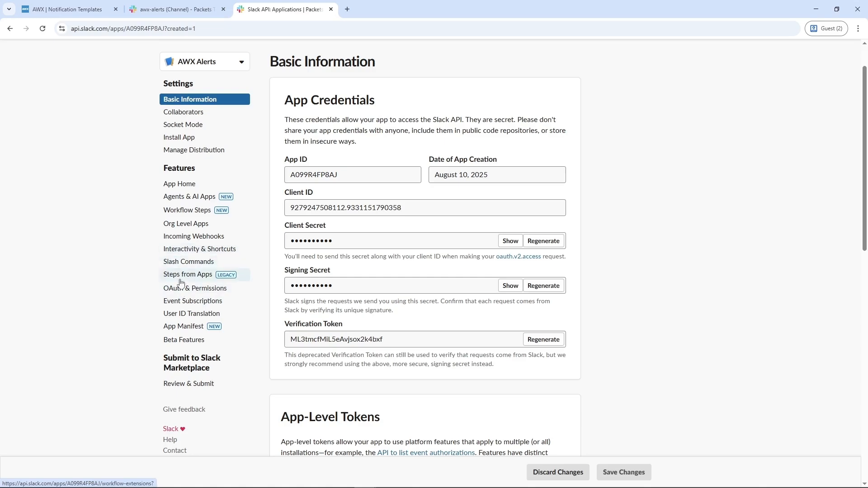
left_click(180, 293)
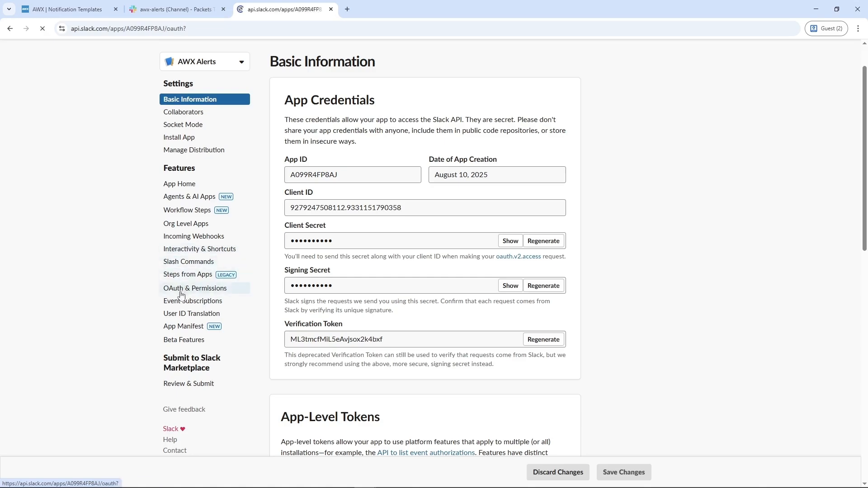
scroll(181, 296, "down", 8)
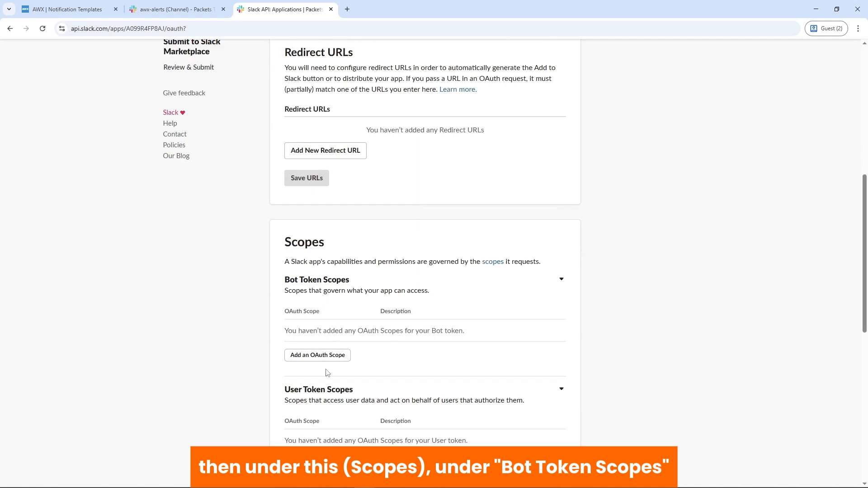
left_click(319, 357)
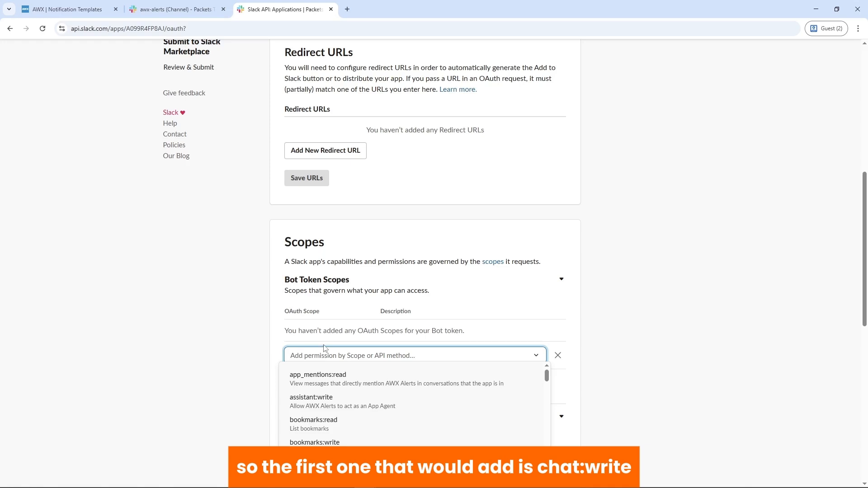
type("char")
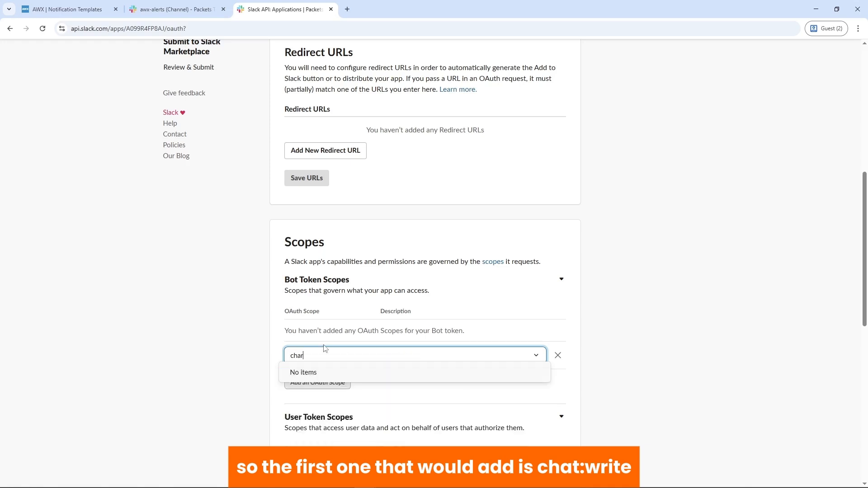
key("BackSpace")
type("t:")
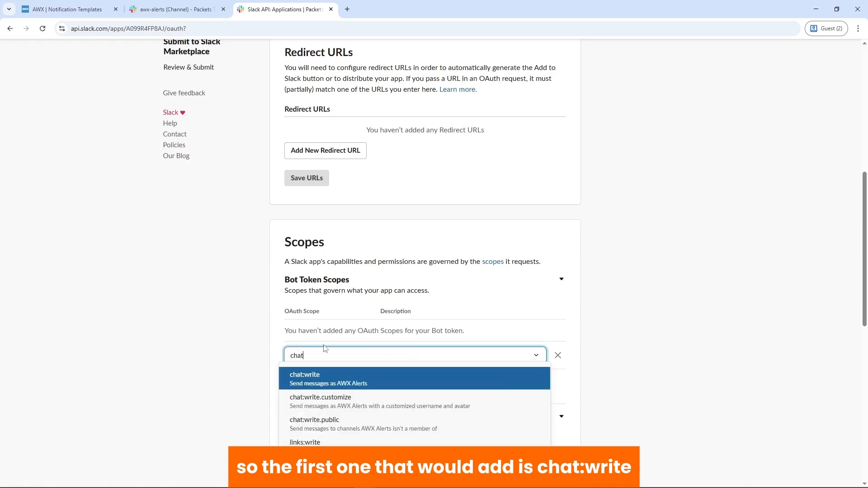
left_click(316, 384)
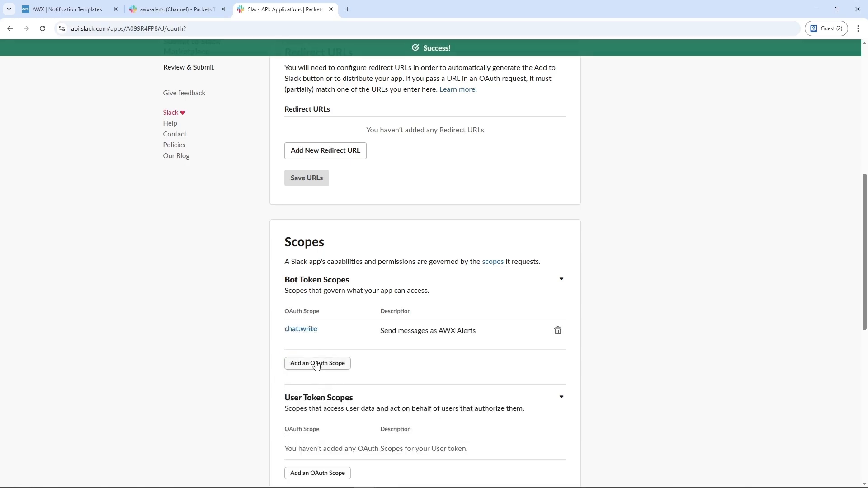
- Add the chat:write.public scope to the Bot Token Scopes
left_click(316, 363)
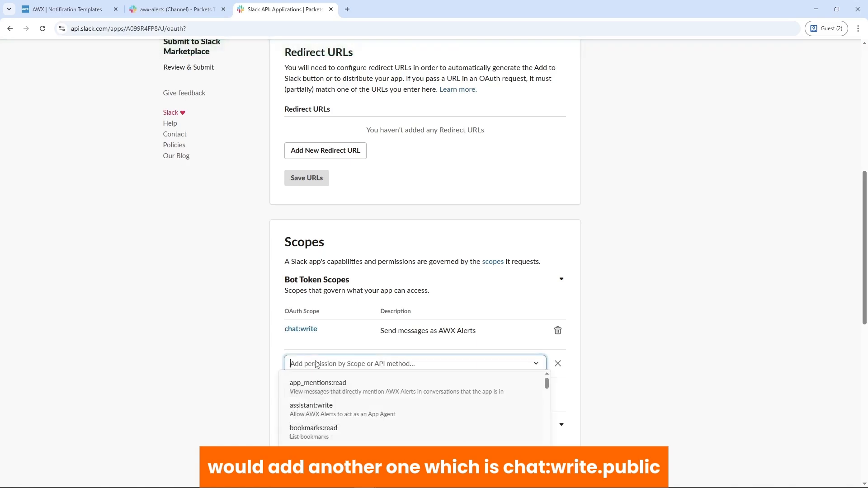
type("char")
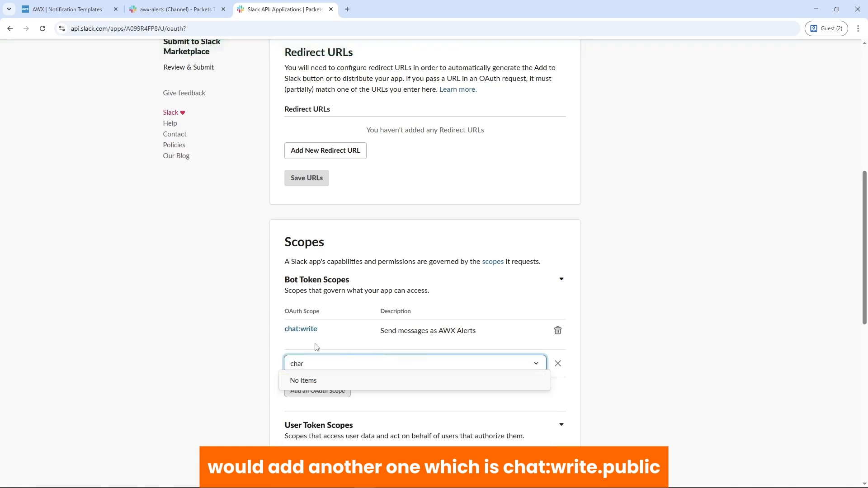
key("BackSpace")
type("t:")
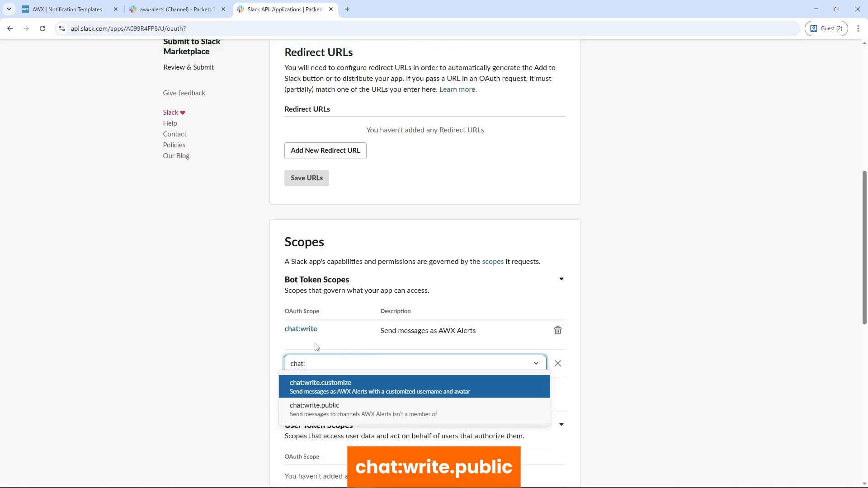
left_click(345, 411)
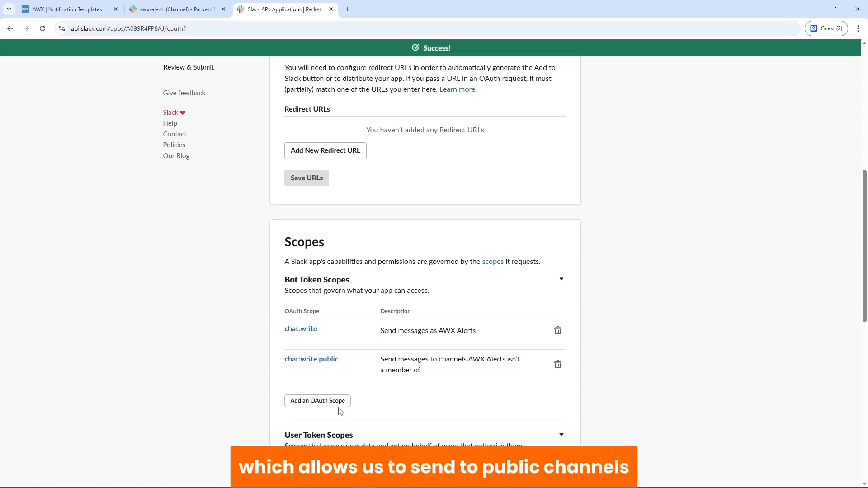
- Add the channels:read scope to the Bot Token Scopes
left_click(311, 402)
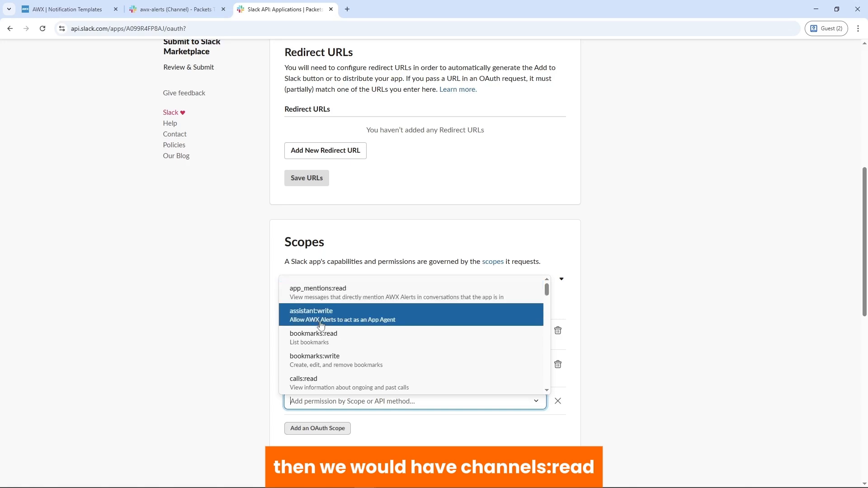
type("chan")
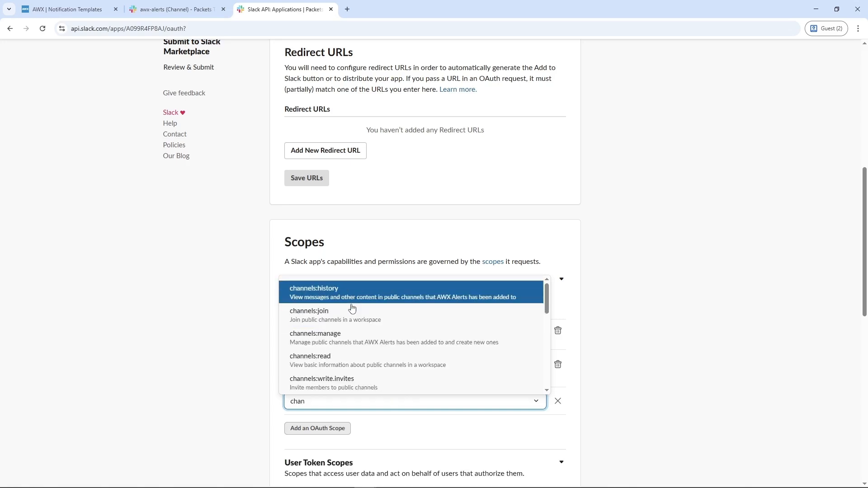
left_click(396, 365)
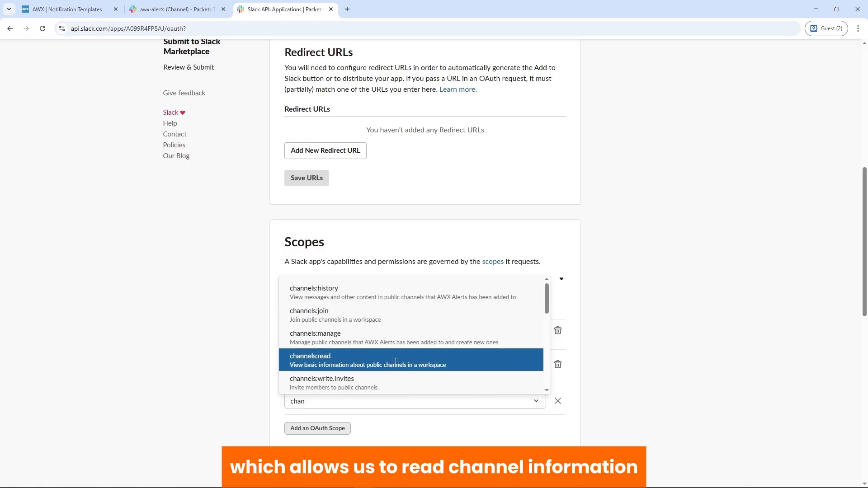
- Install the AWX Alerts app to the Packets To Purpose workspace and allow its requested permissions
scroll(386, 356, "down", 5)
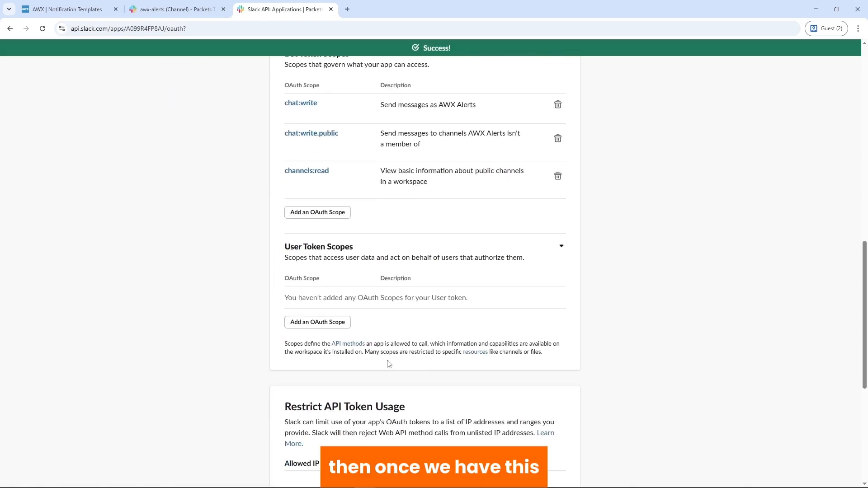
scroll(387, 358, "up", 10)
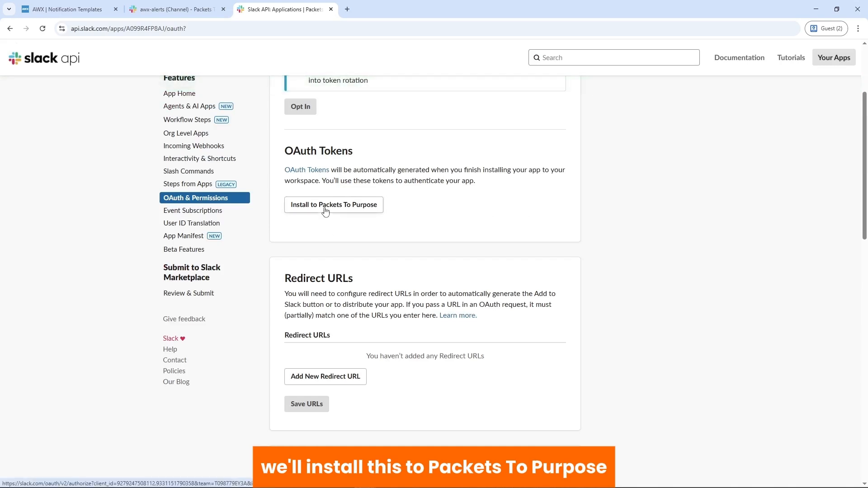
left_click(325, 209)
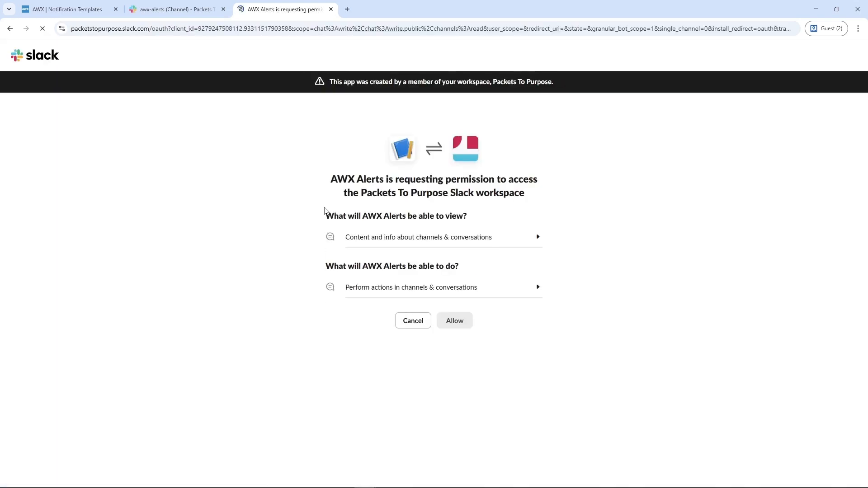
left_click(455, 321)
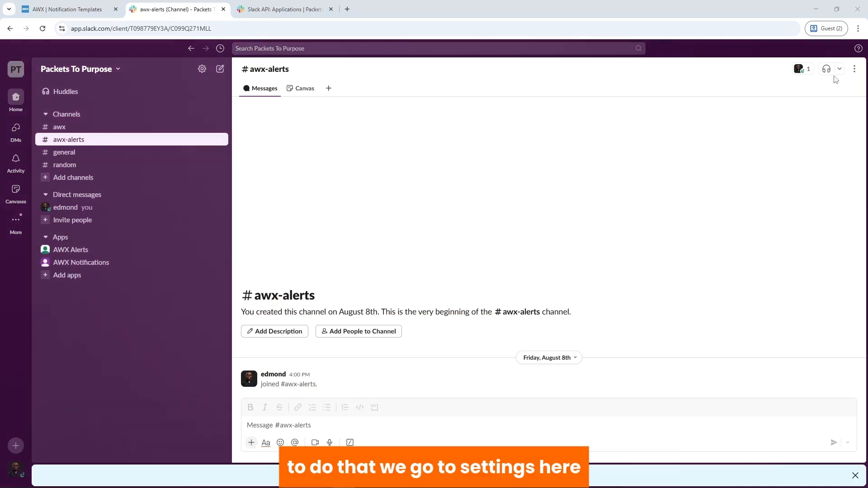
- In the awx-alerts channel's integrations, add the AWX Alerts app to the channel
left_click(855, 69)
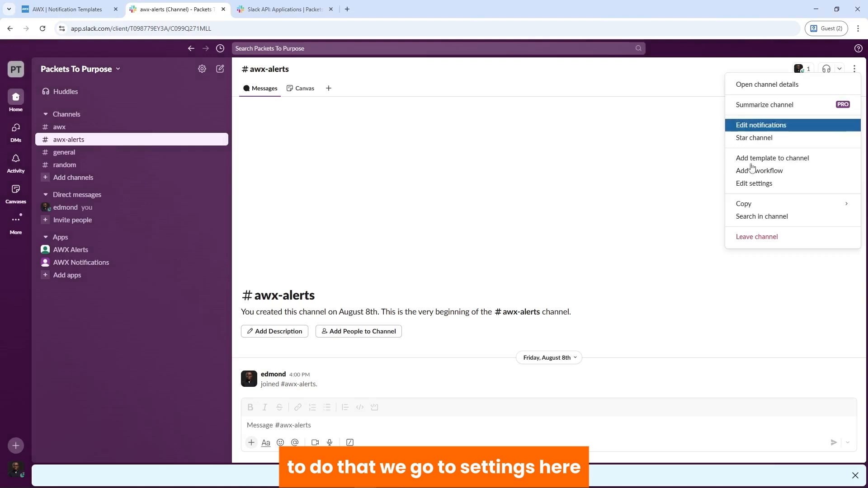
left_click(765, 187)
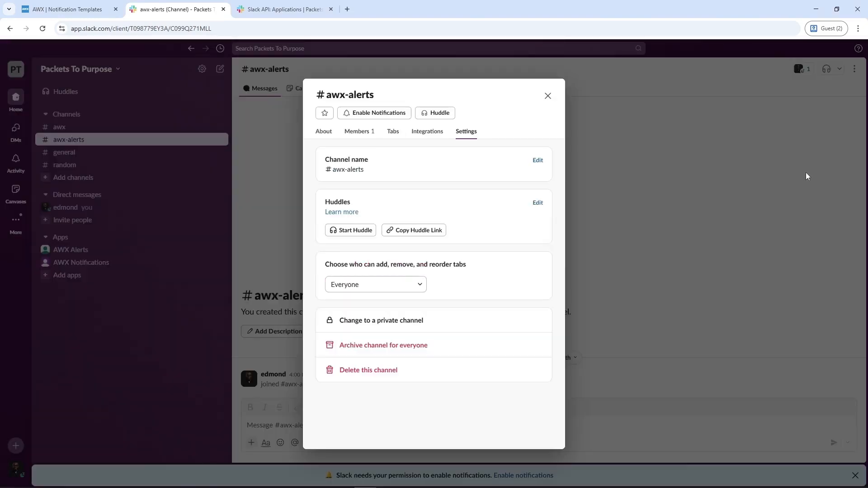
left_click(428, 133)
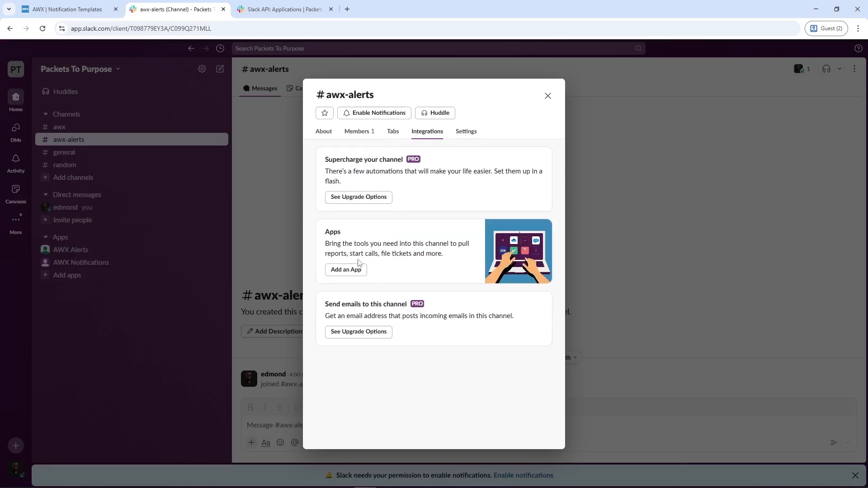
left_click(344, 271)
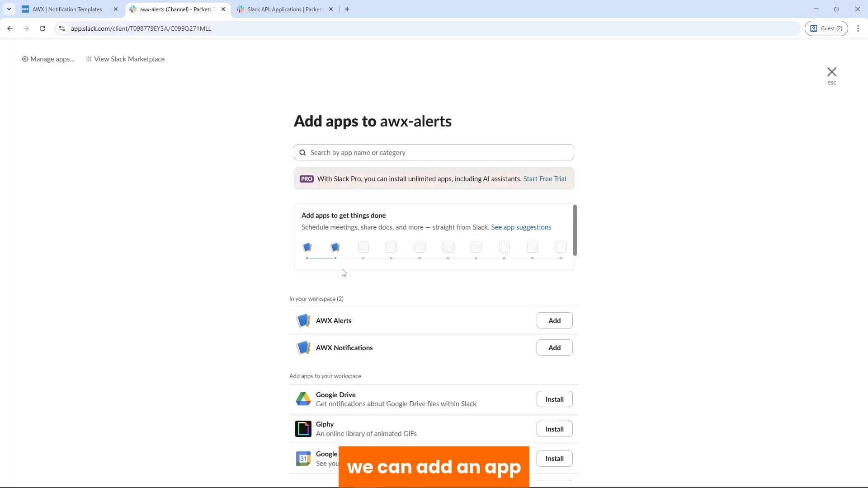
left_click(555, 321)
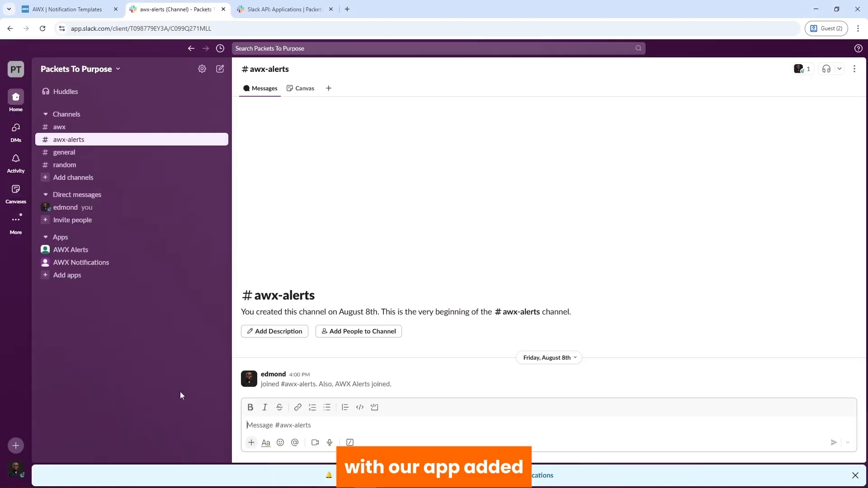
- Switch to AWX, name the new notification template "Slack Notification" and assign it to the Velloxx Bank organization
left_click(50, 10)
left_click(168, 160)
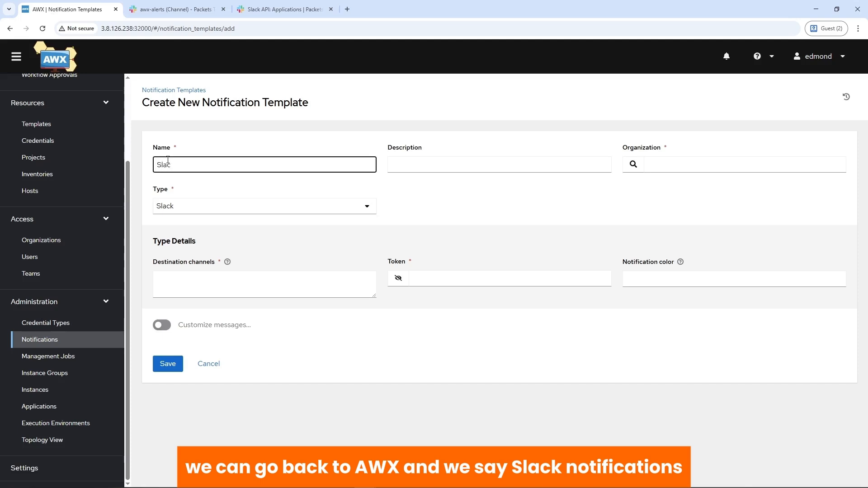
type("Slack Notifications")
left_click(633, 164)
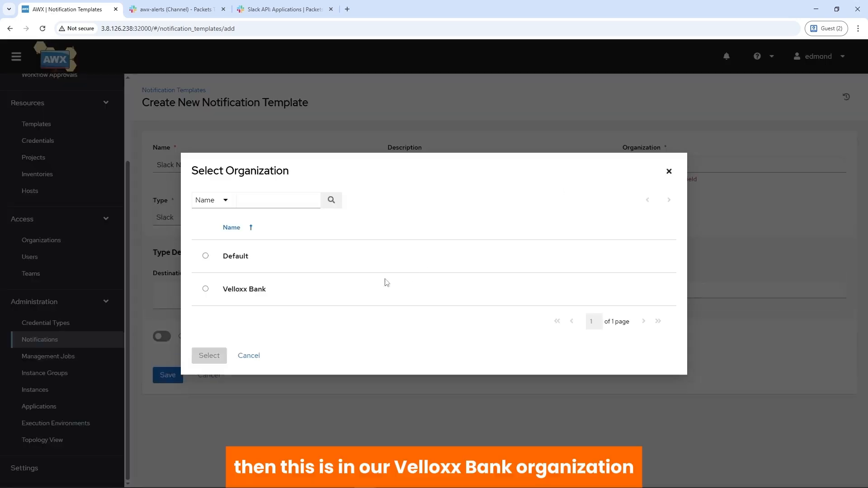
left_click(206, 290)
left_click(209, 356)
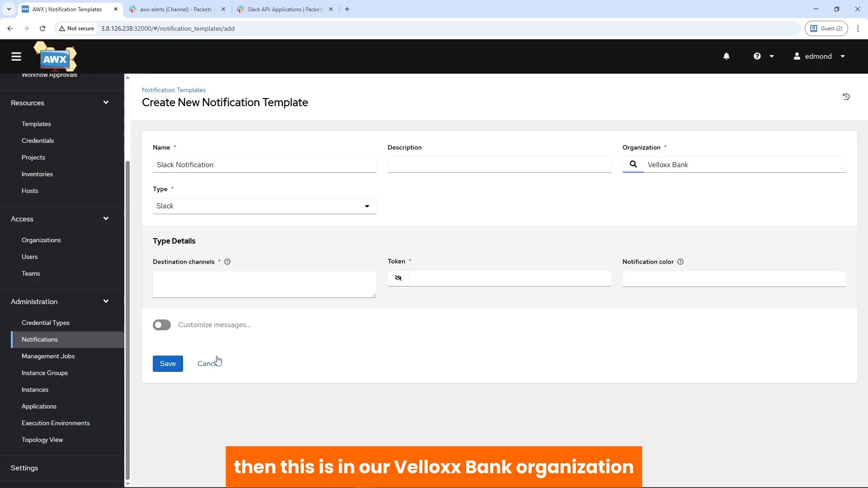
- Set the template's destination channel to #awx-alerts and paste the Slack bot token into the Token field
left_click(185, 280)
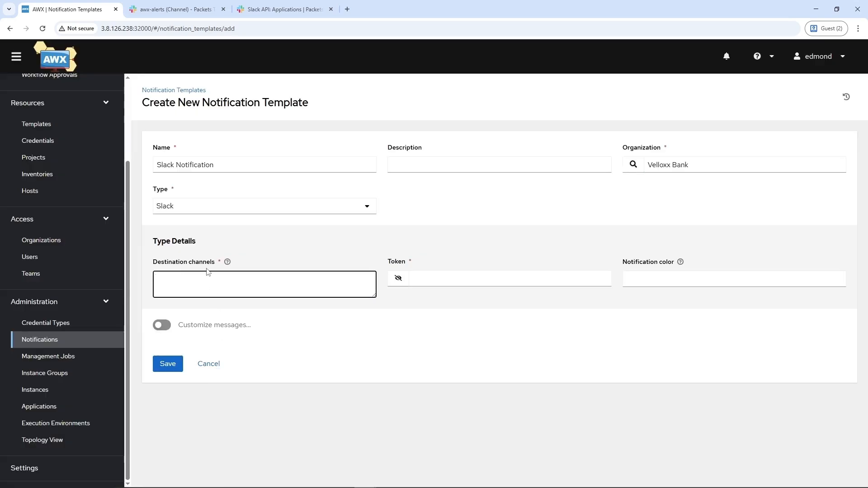
type("#awx-alerts")
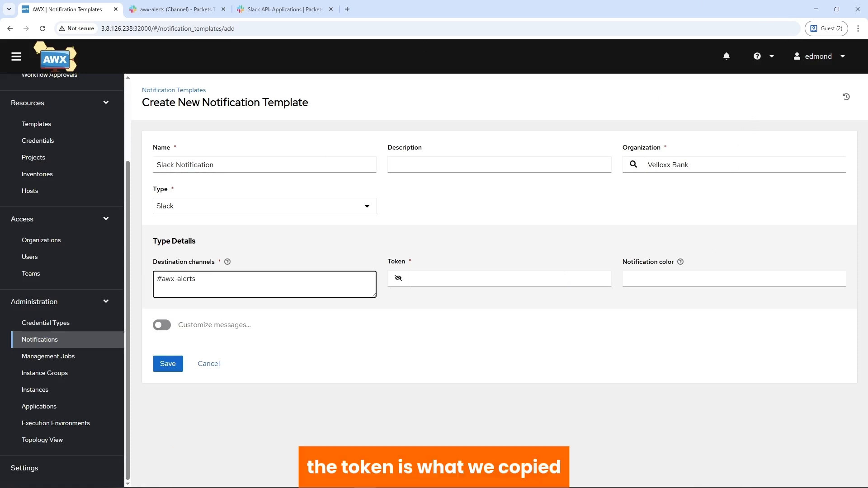
left_click(425, 278)
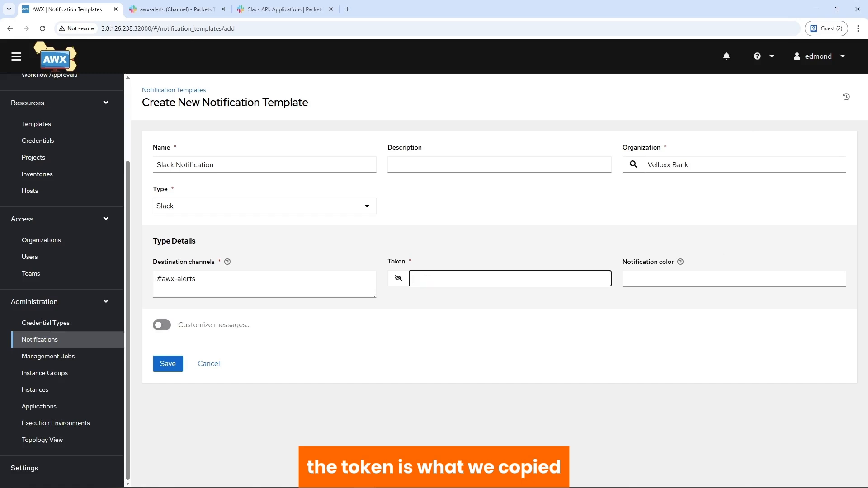
key("ctrl+v")
- Leave the notification color empty and message customization off, and save the notification template
left_click(672, 278)
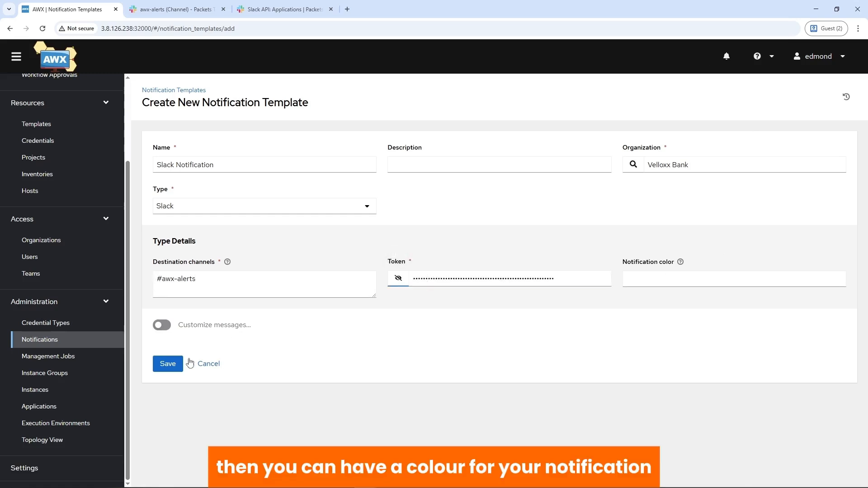
left_click(162, 329)
left_click(163, 327)
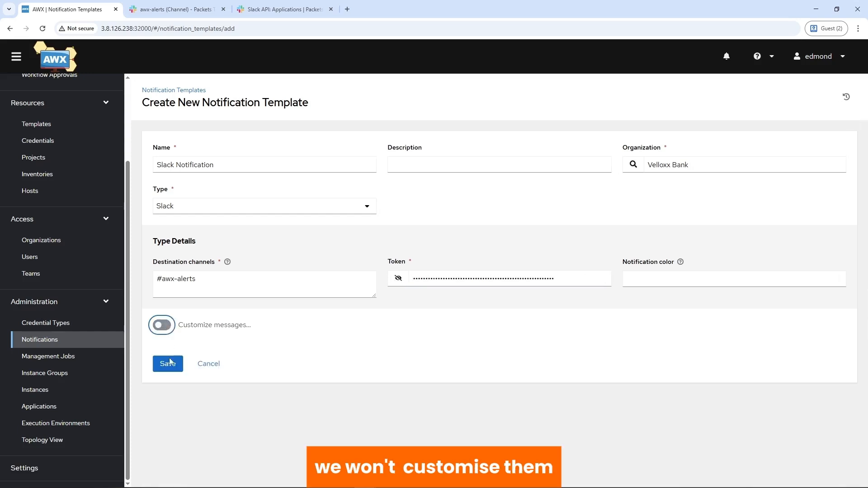
left_click(170, 367)
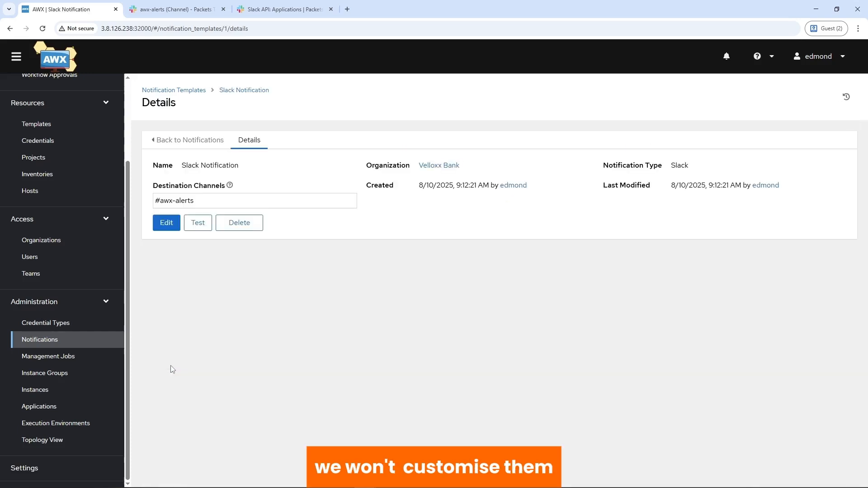
- Send a test notification from the new template and open the link of its message in Slack's awx-alerts channel
left_click(197, 223)
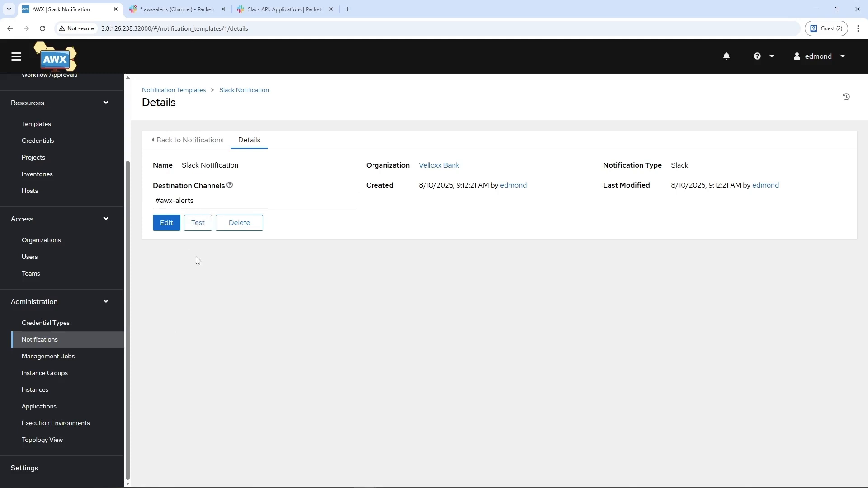
left_click(173, 10)
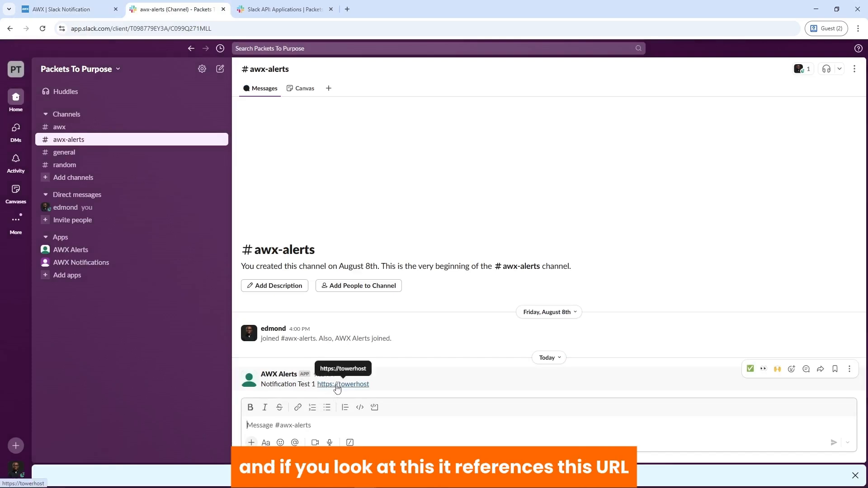
left_click(337, 385)
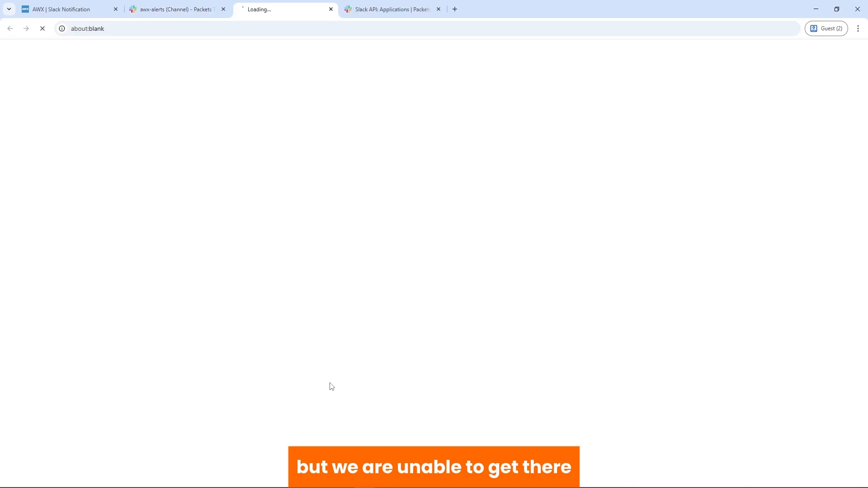
left_click(70, 13)
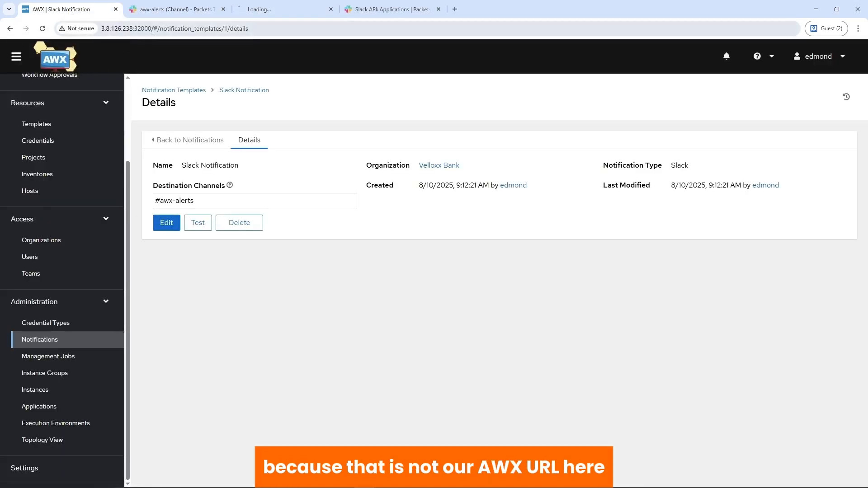
left_click(29, 470)
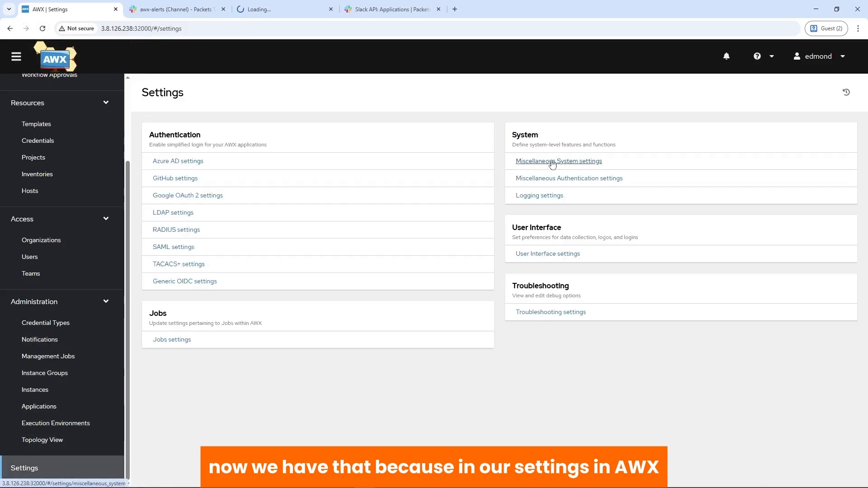
left_click(553, 162)
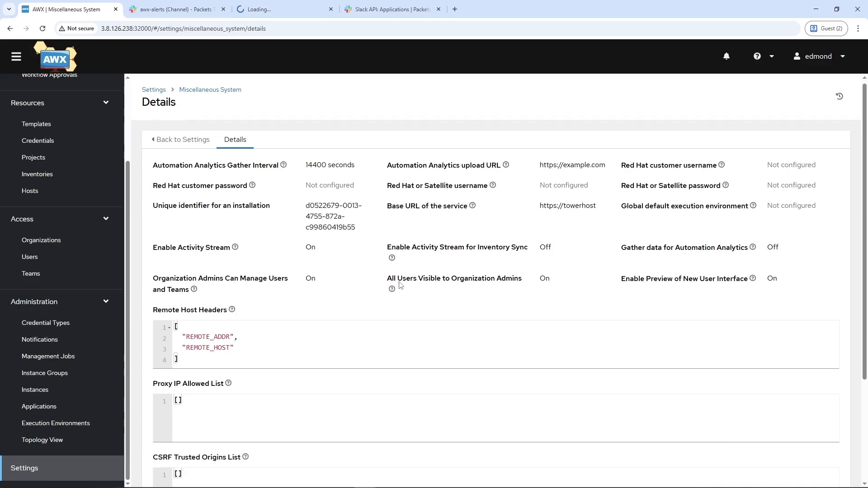
scroll(558, 213, "down", 3)
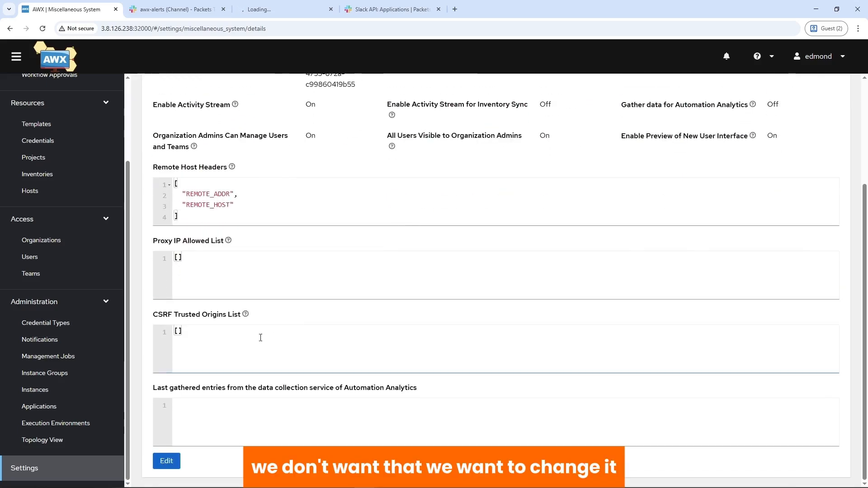
left_click(167, 461)
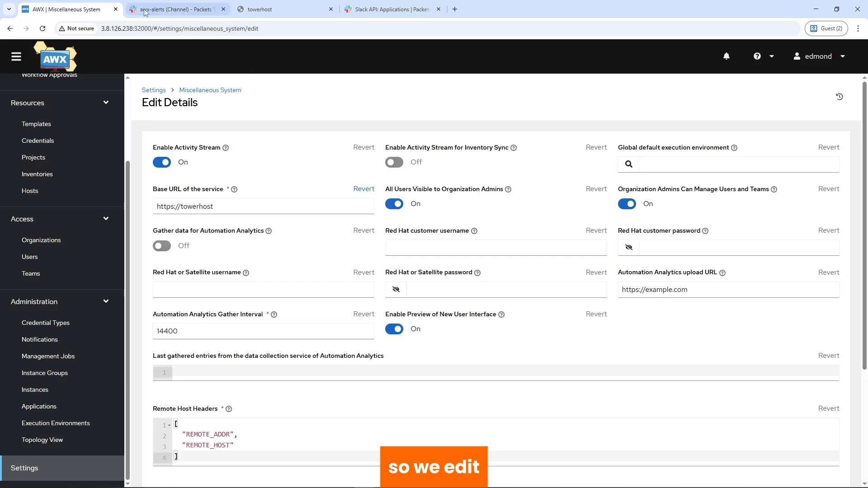
left_click_drag(152, 28, 101, 28)
key("ctrl+c")
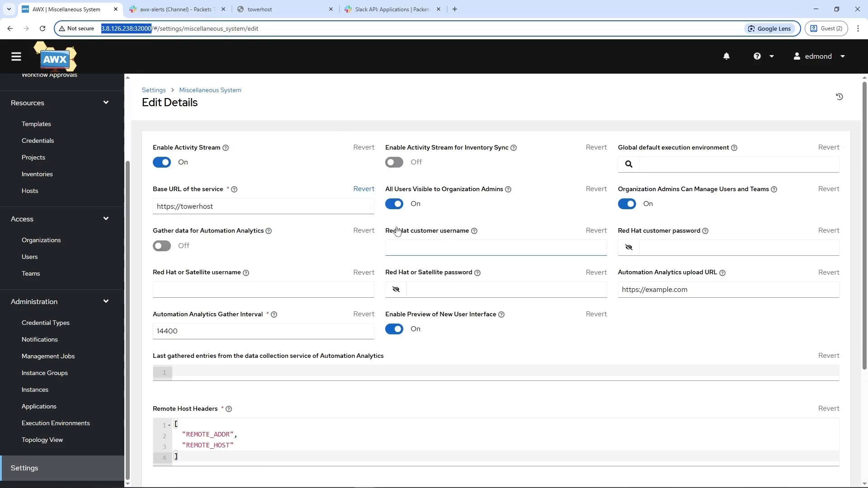
left_click_drag(223, 205, 154, 205)
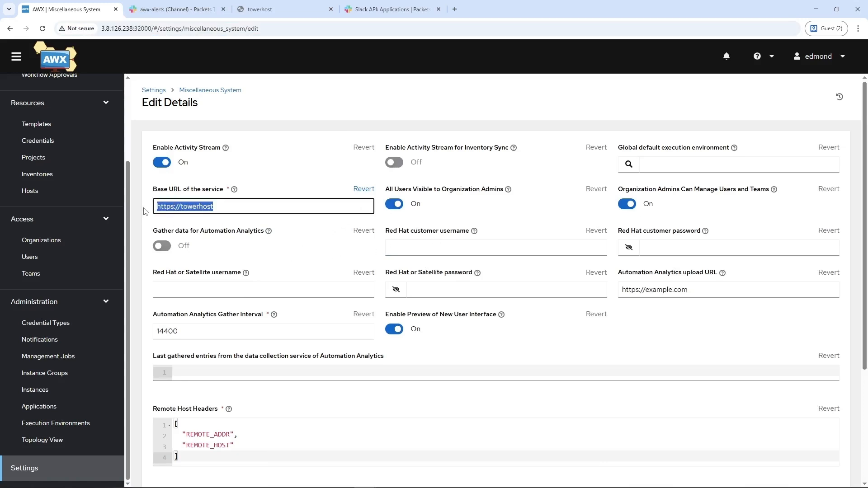
key("ctrl+v")
scroll(293, 362, "down", 3)
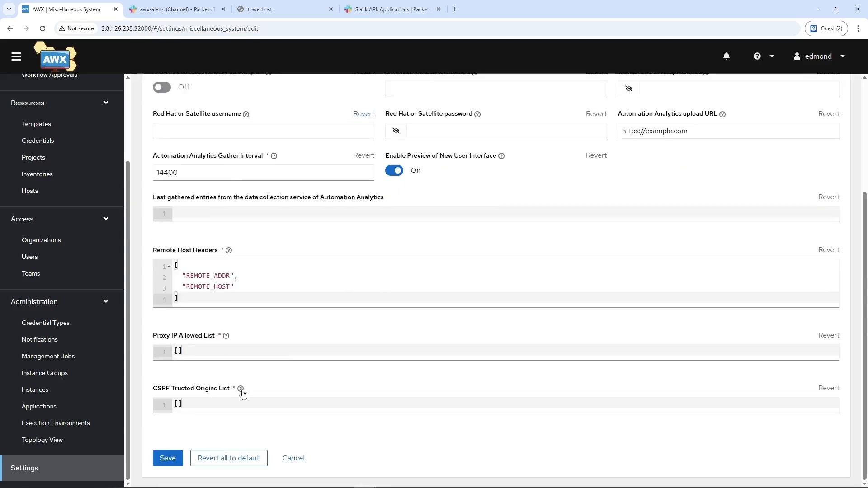
left_click(169, 458)
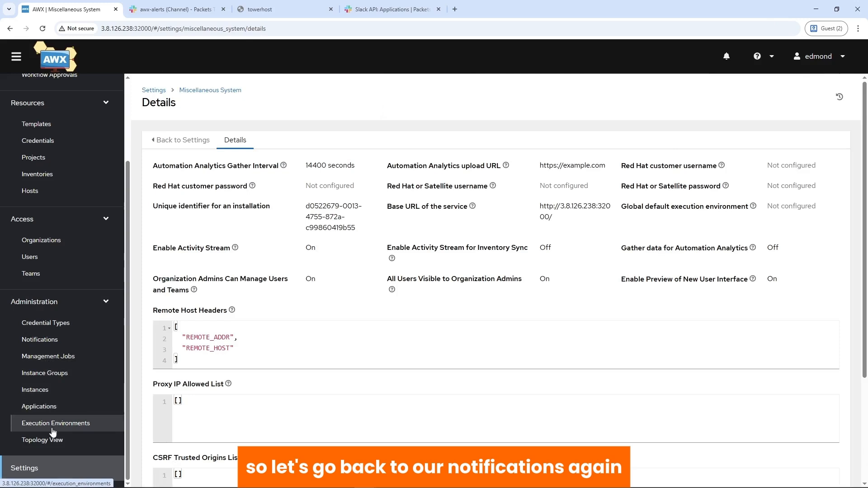
- Send another test from the Slack Notification template and open the new message's link in Slack's awx-alerts channel
left_click(44, 342)
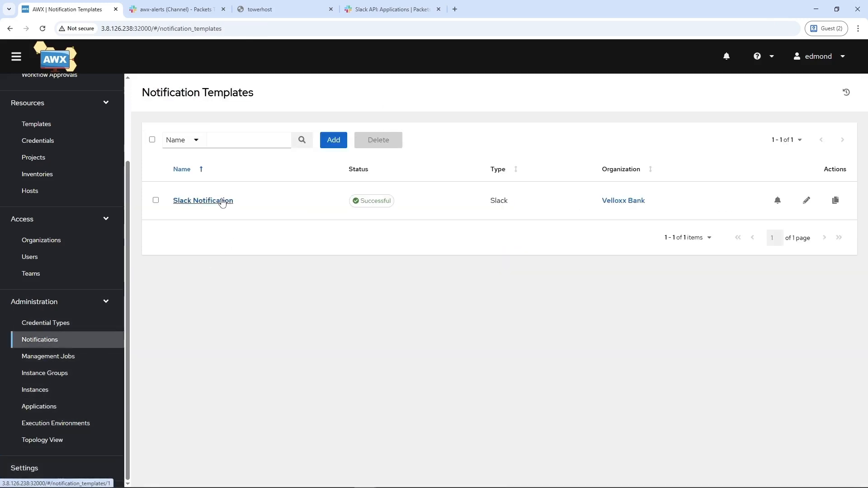
left_click(223, 201)
left_click(199, 247)
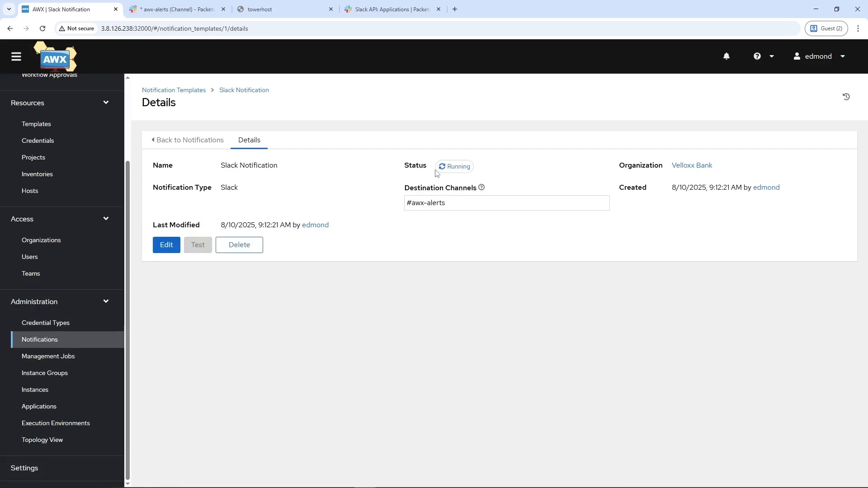
key("ctrl+Tab")
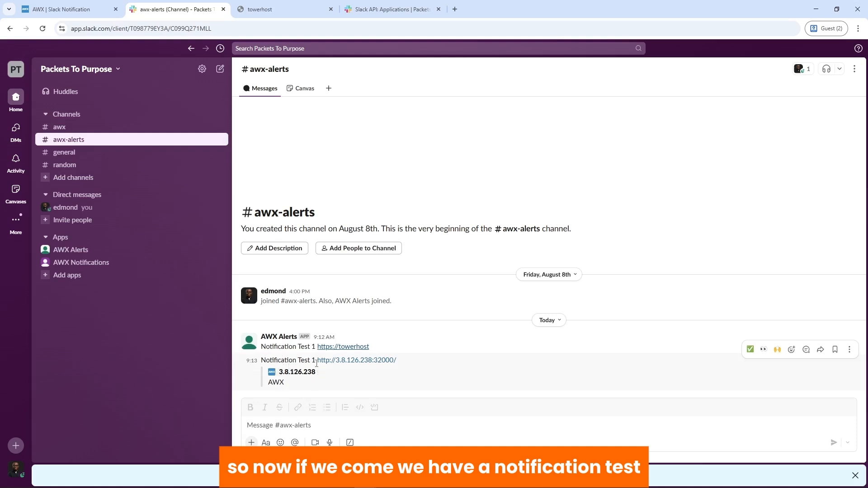
left_click(348, 361)
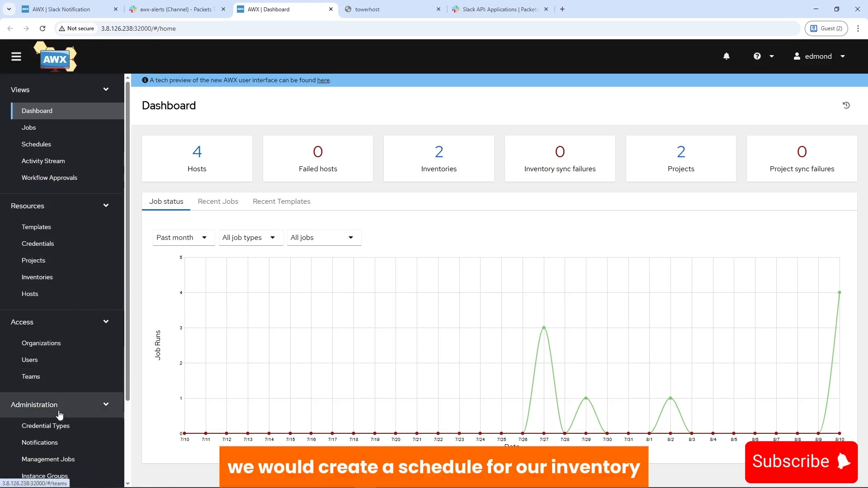
- Open the notification settings of the NetBox source in the NetBox Inventory
scroll(54, 389, "down", 1)
scroll(52, 362, "up", 1)
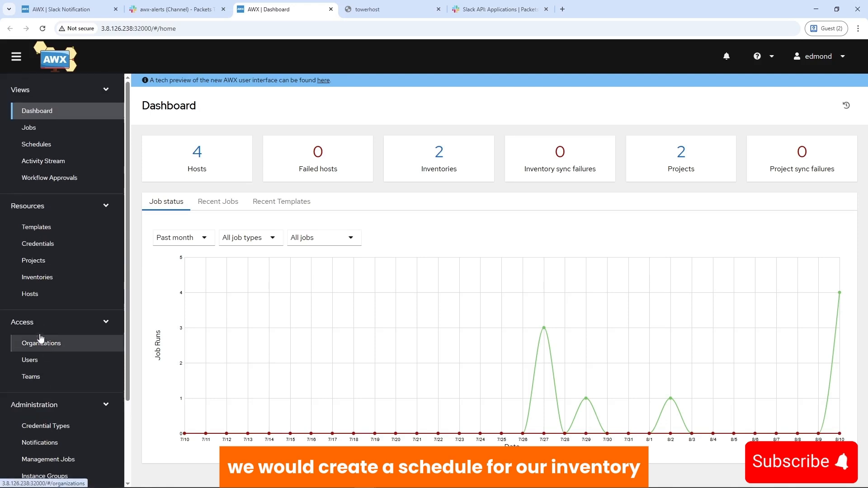
left_click(38, 282)
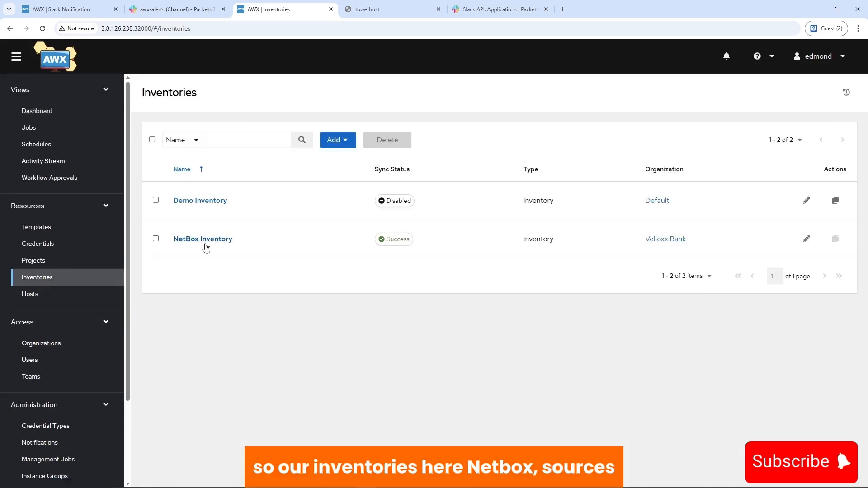
left_click(205, 242)
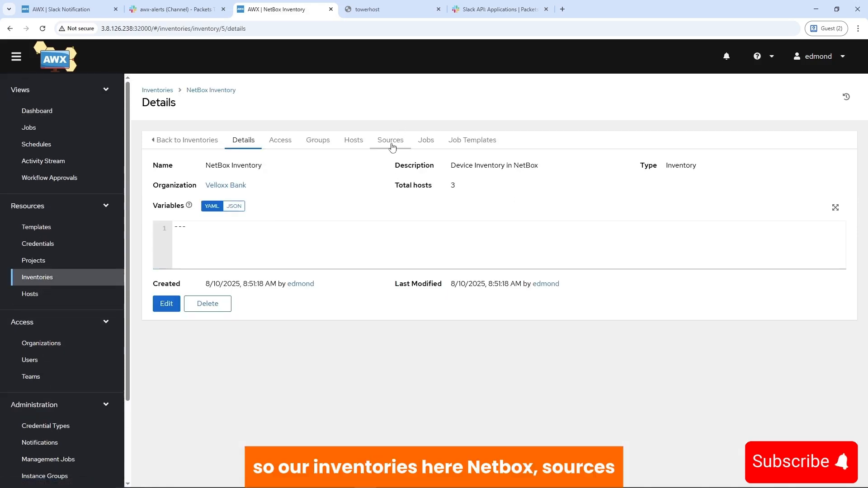
left_click(386, 148)
left_click(180, 229)
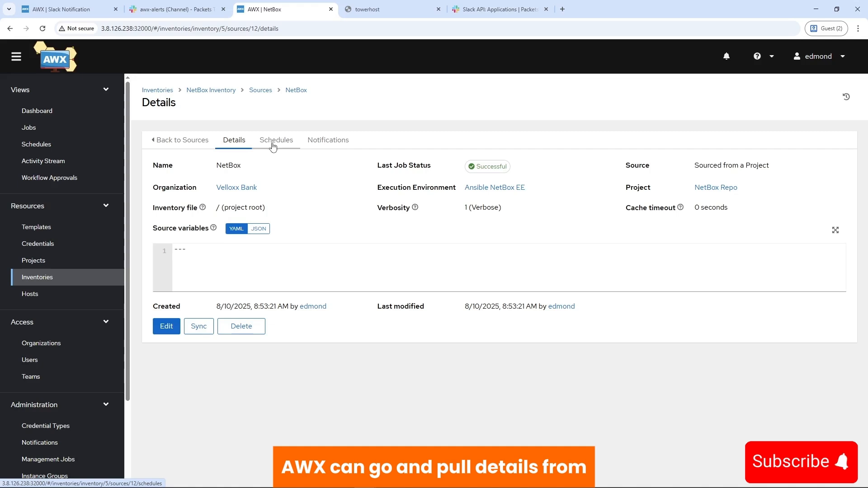
left_click(320, 141)
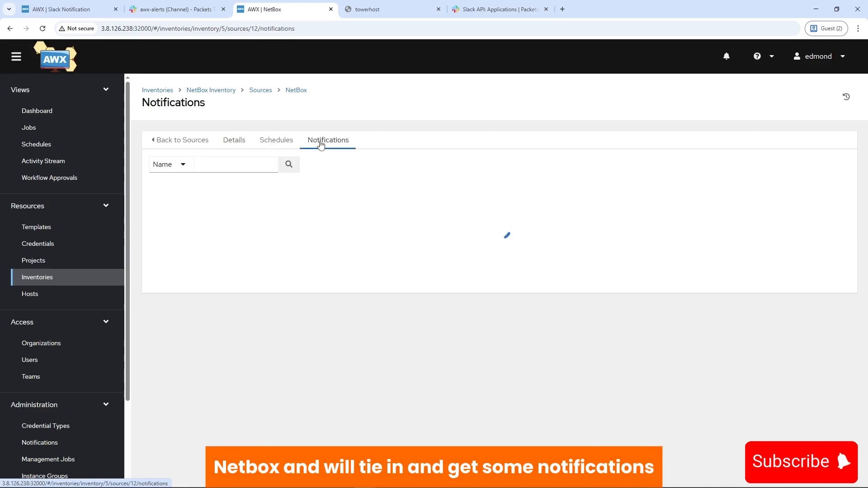